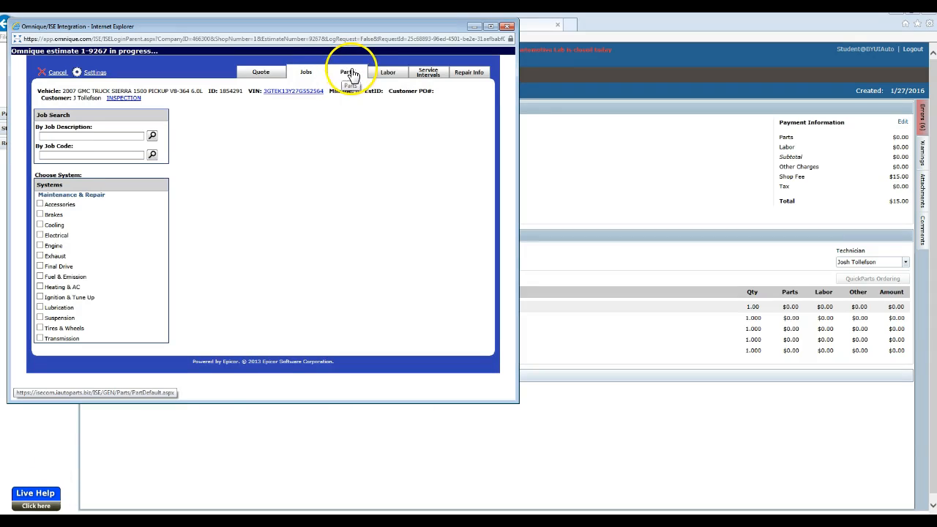
- List the parts in the Belts group of Belts & Cooling for this vehicle, with all labor groups excluded
left_click(348, 75)
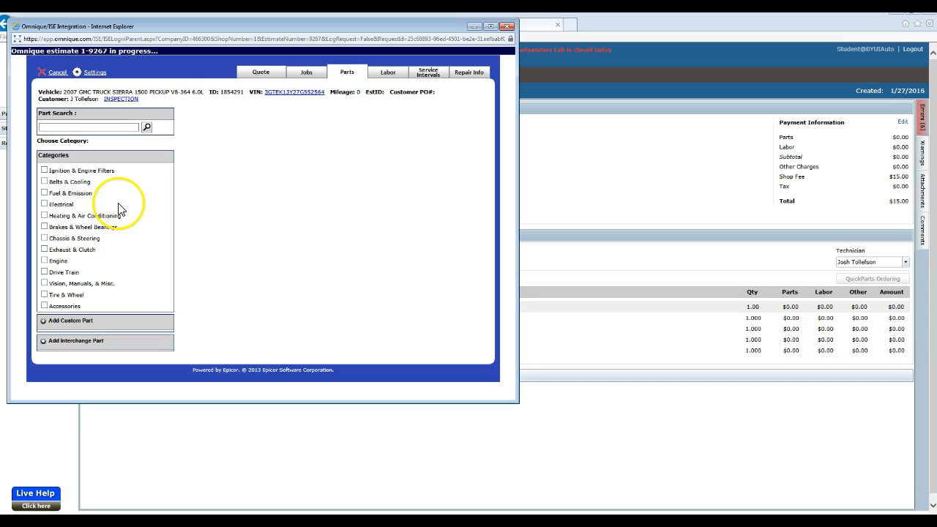
left_click(43, 181)
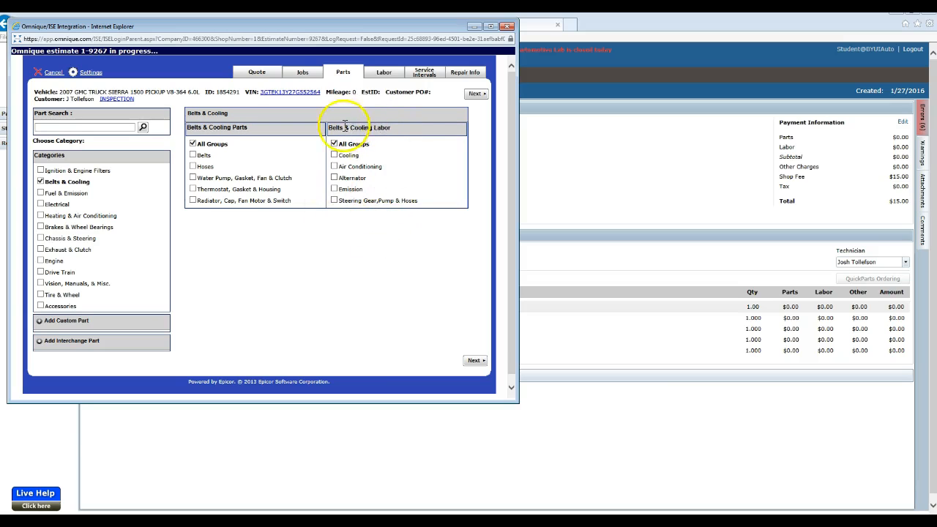
left_click(335, 145)
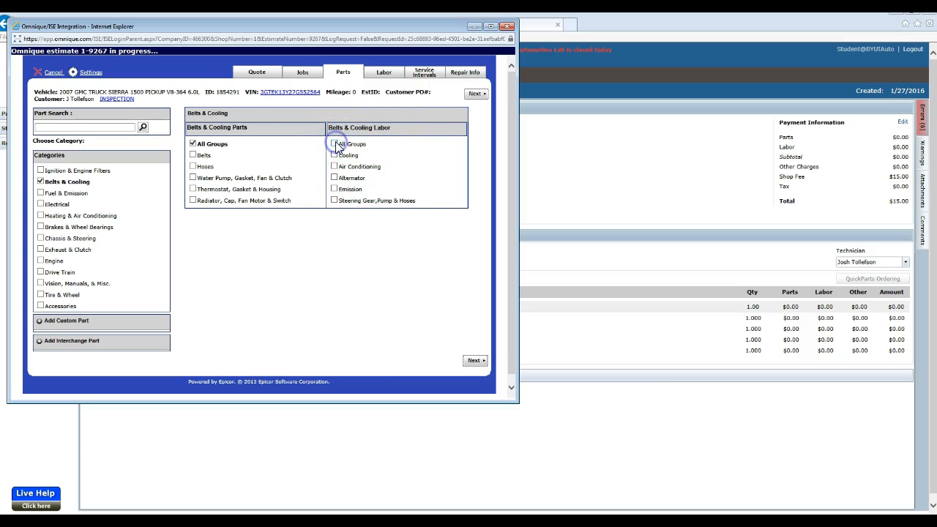
left_click(193, 156)
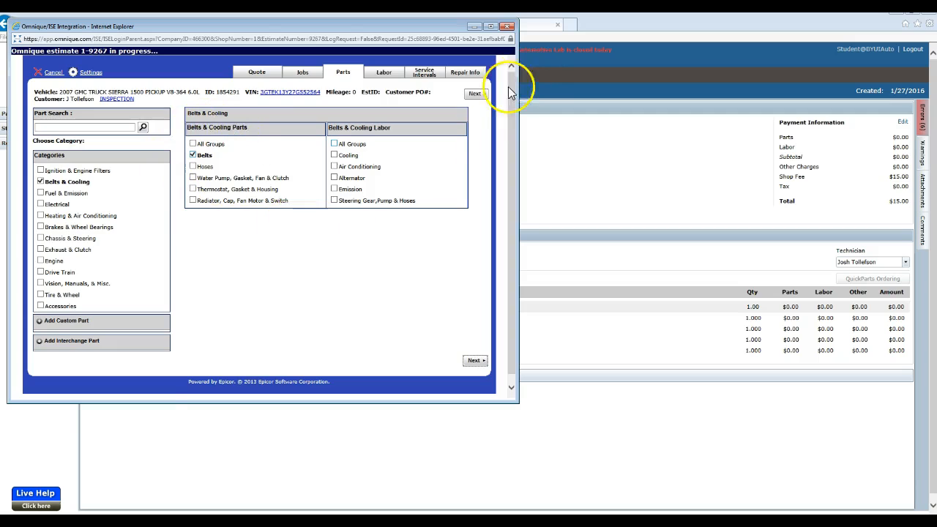
left_click(475, 94)
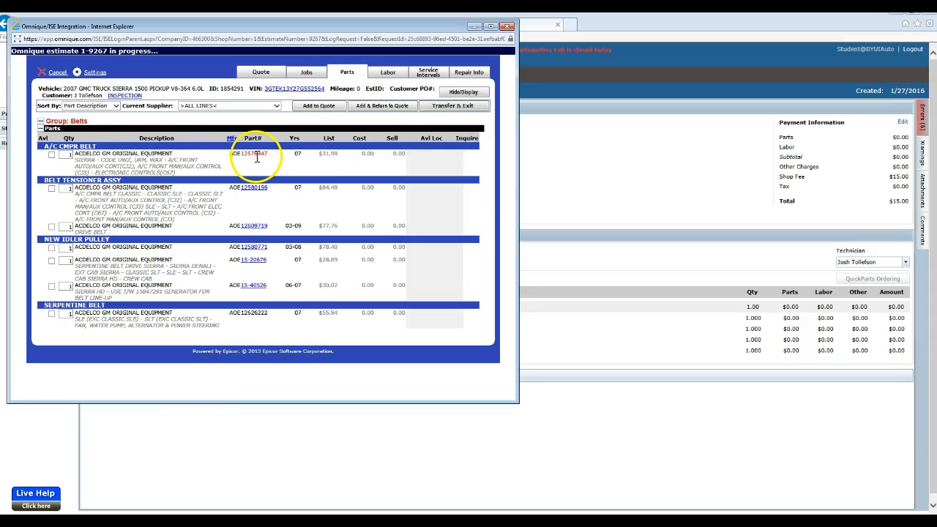
- Set the current supplier for the belt parts list to Napa Auto Parts
left_click(276, 106)
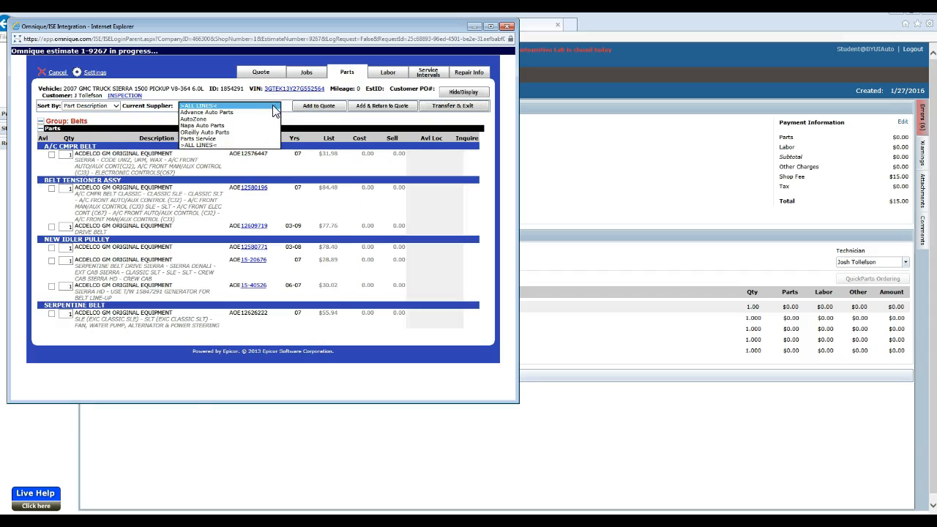
left_click(207, 125)
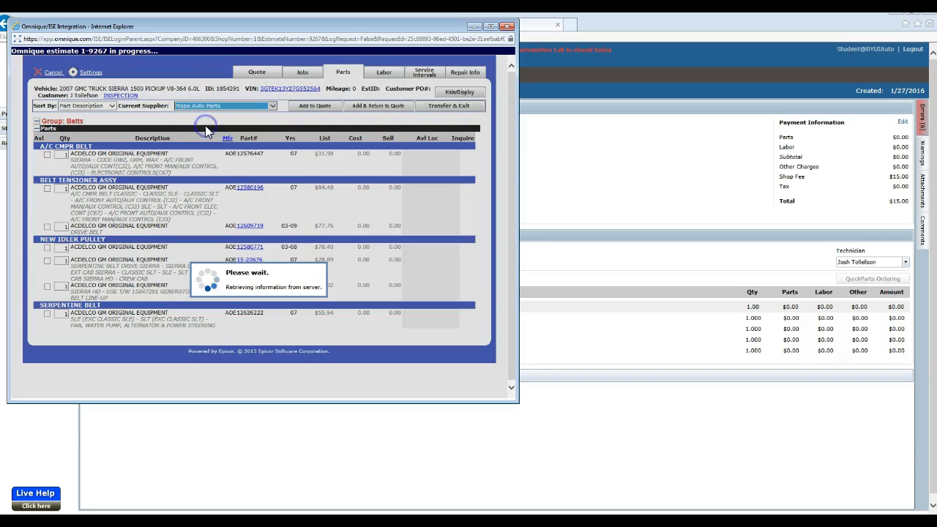
left_click(273, 106)
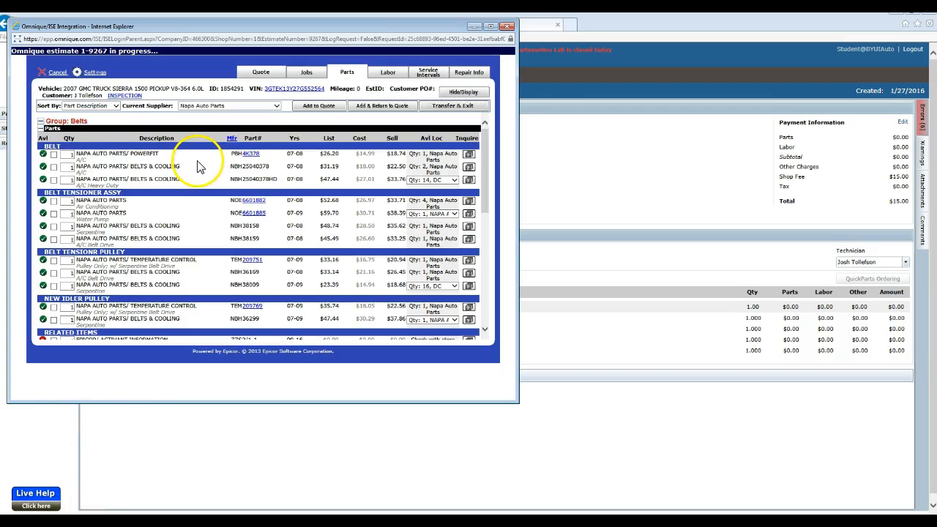
left_click(277, 108)
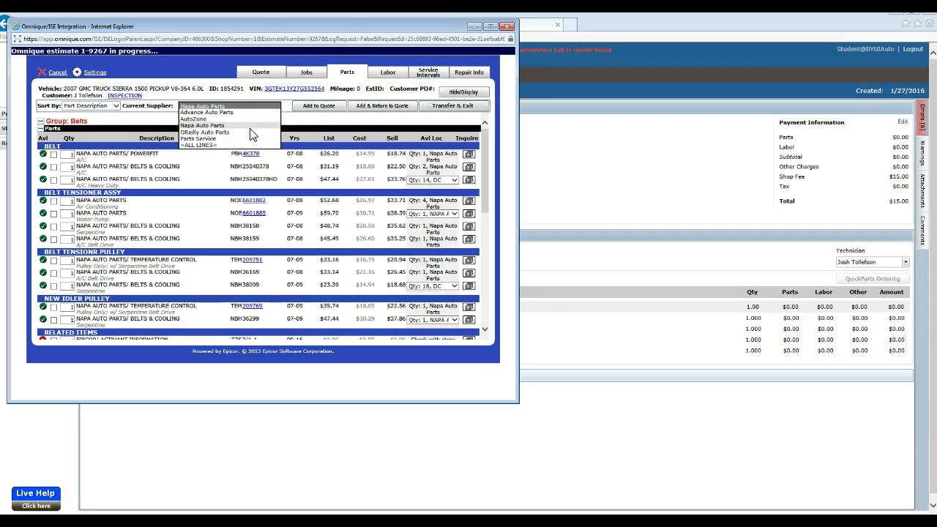
left_click(250, 132)
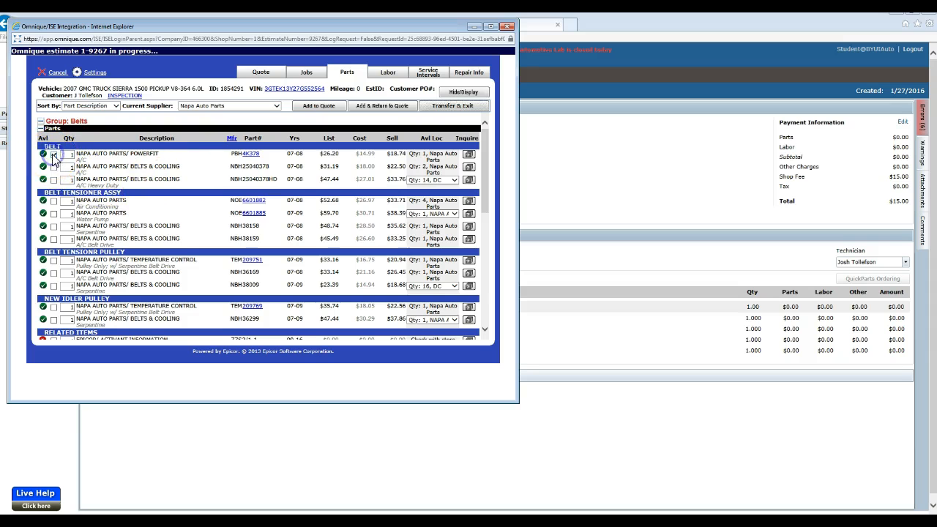
- Add the Powerfit A/C belt 4K378, tensioner pulley 209751 and Altrom serpentine belt 6PK2345 to the quote and return to it
scroll(110, 215, "down", 1)
scroll(111, 217, "down", 1)
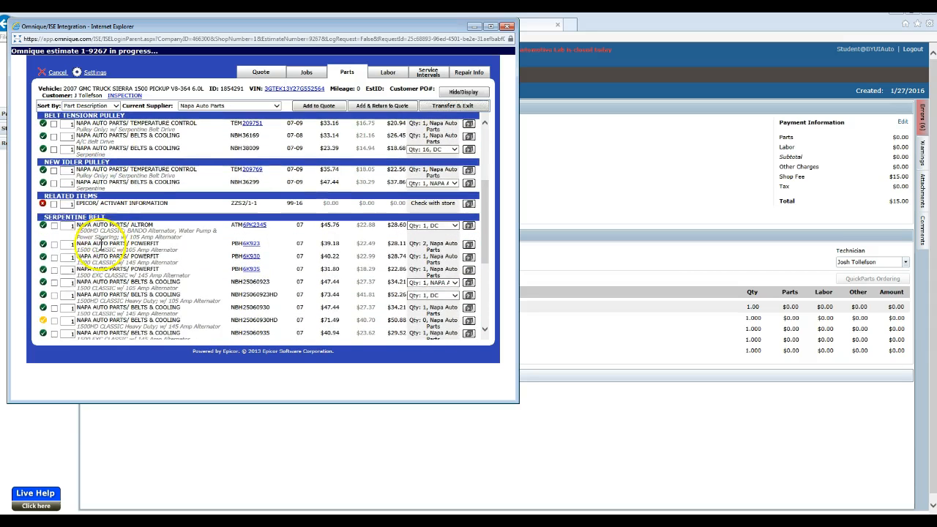
left_click(54, 226)
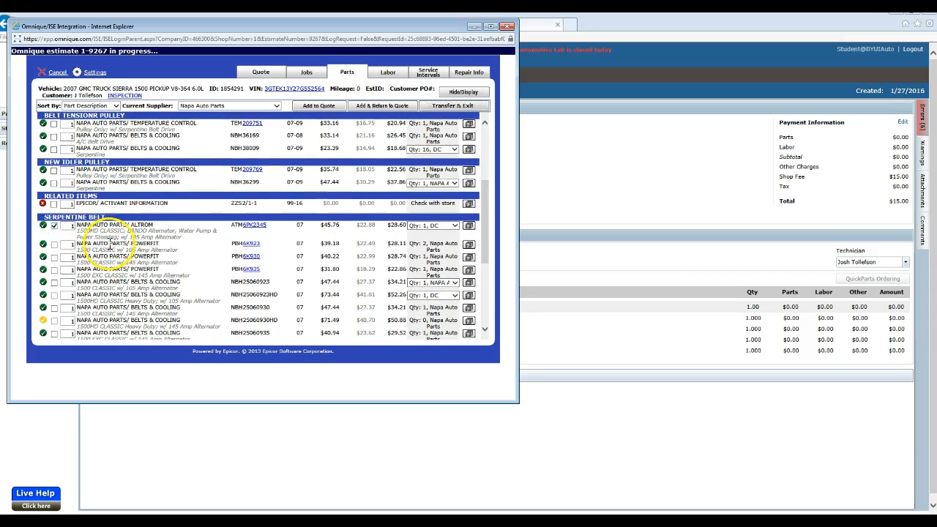
scroll(54, 229, "up", 2)
left_click(53, 227)
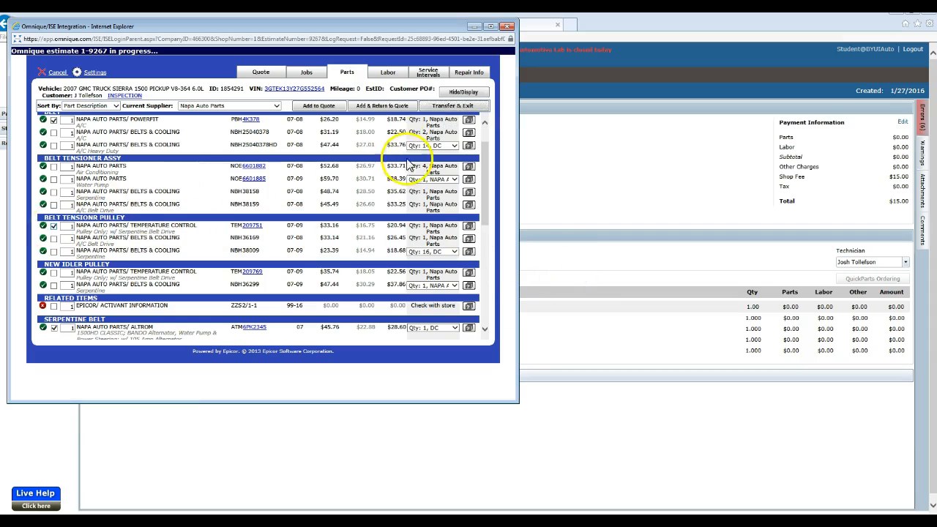
left_click(319, 110)
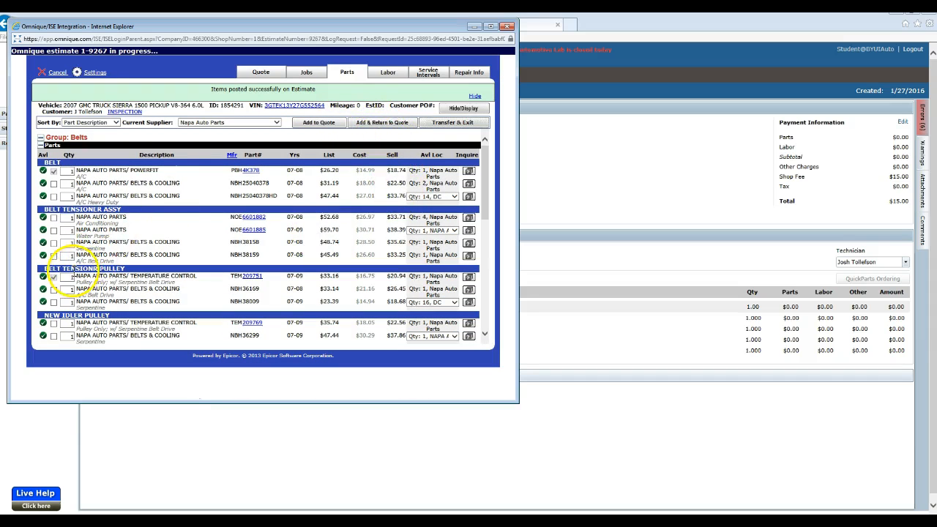
left_click(385, 107)
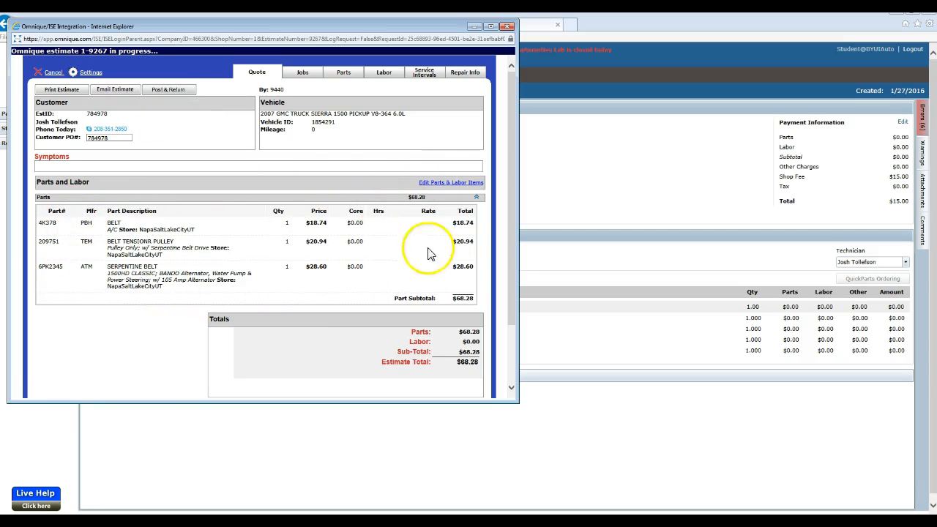
- Delete the serpentine belt from the quote, save it, and post the finalized quote back to the estimate
left_click(434, 187)
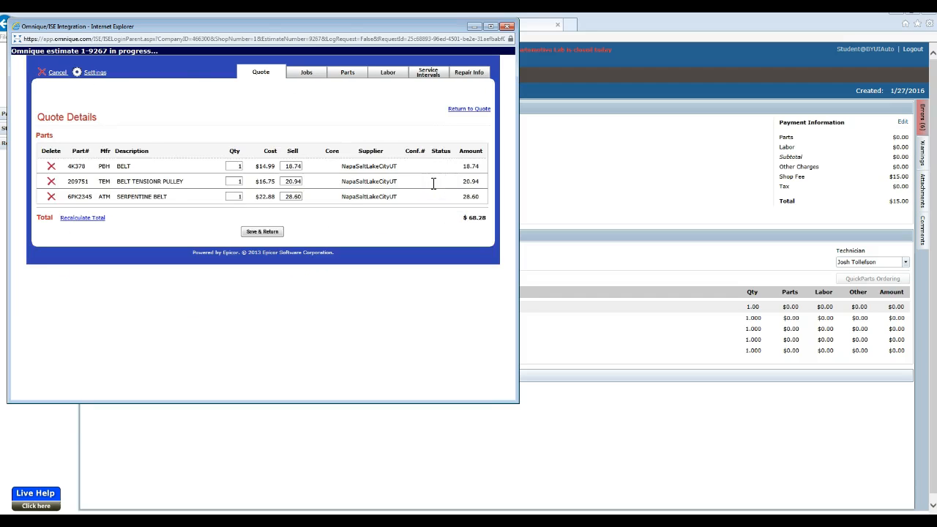
left_click(50, 196)
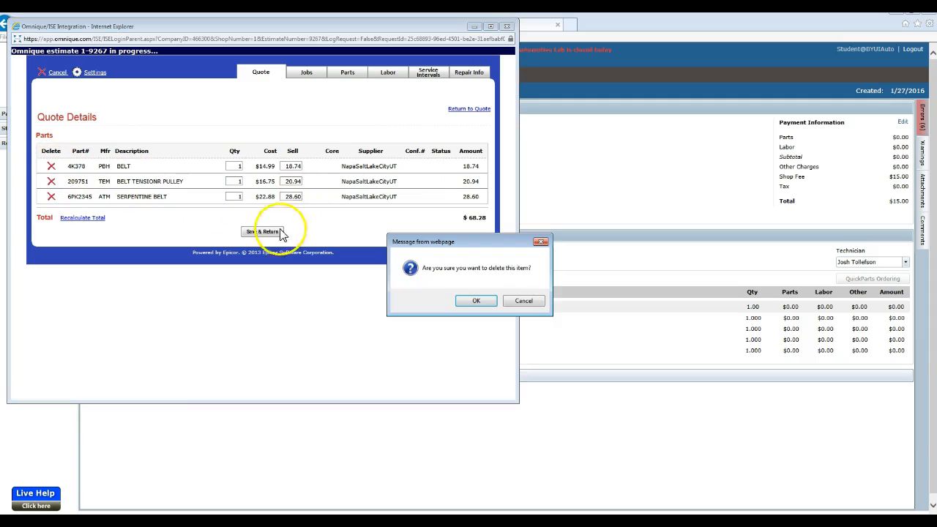
left_click(474, 303)
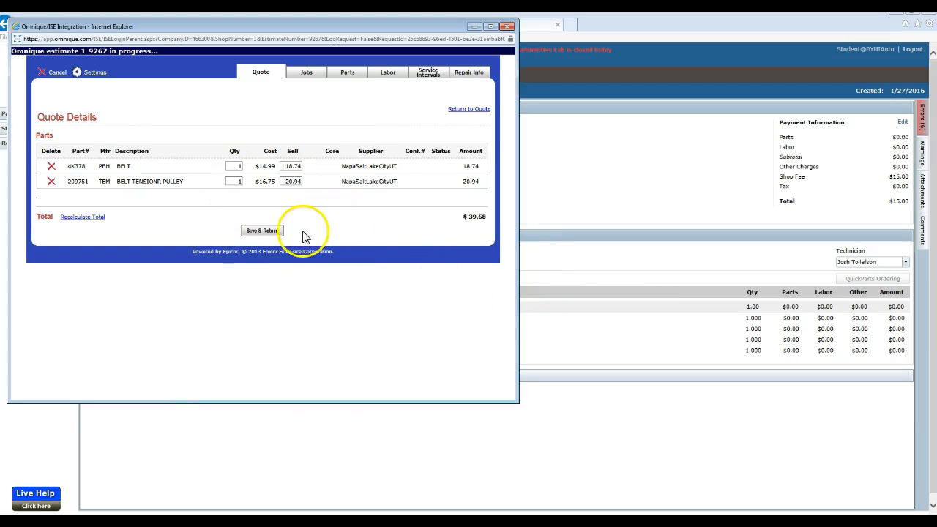
left_click(253, 233)
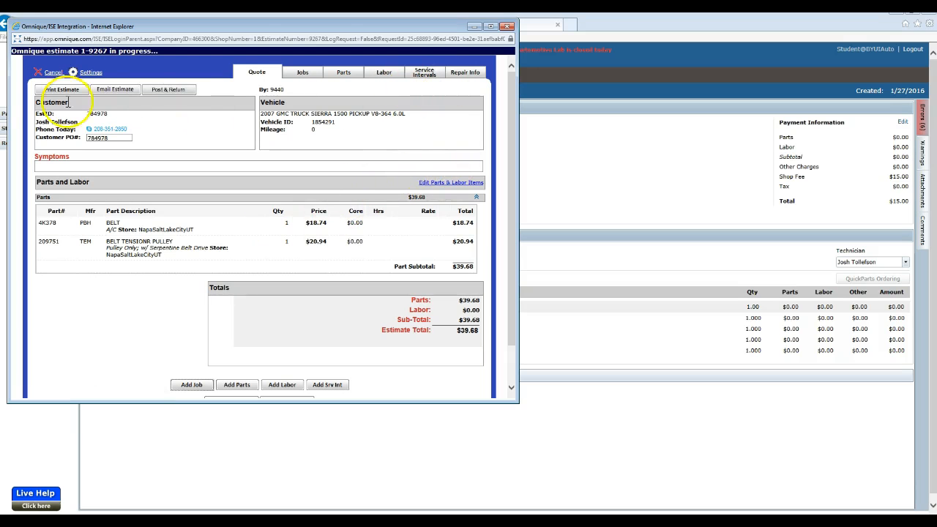
left_click(176, 90)
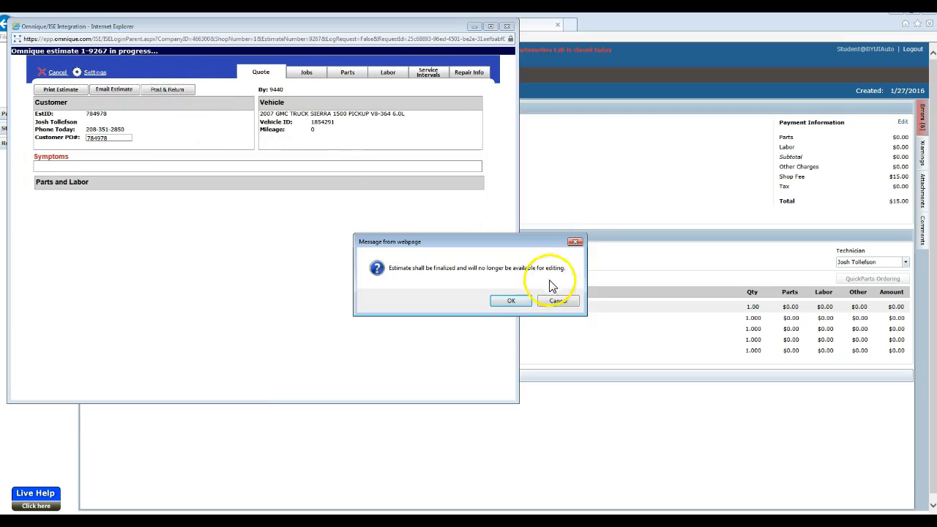
left_click(511, 301)
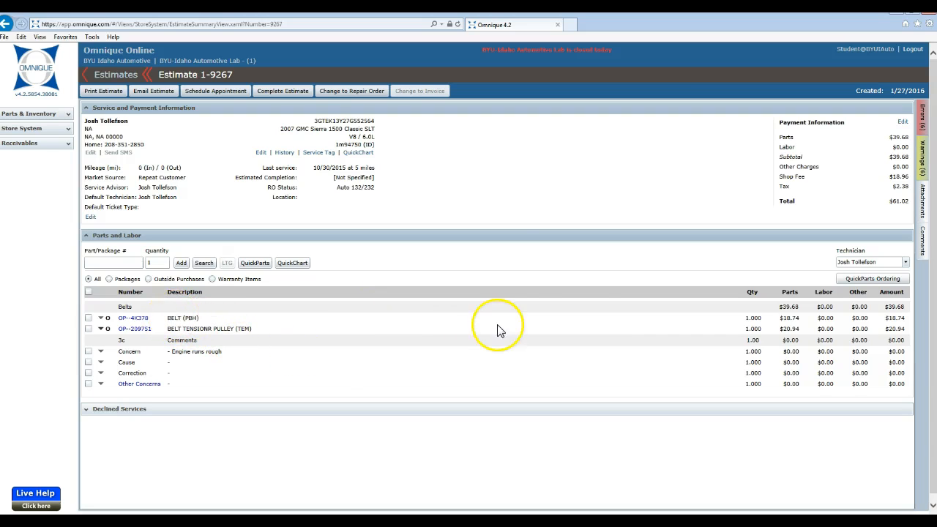
- Record a received quantity of 1 and the vendor's invoice number for the BELT (PBH) line, and save it
left_click(88, 317)
left_click(87, 340)
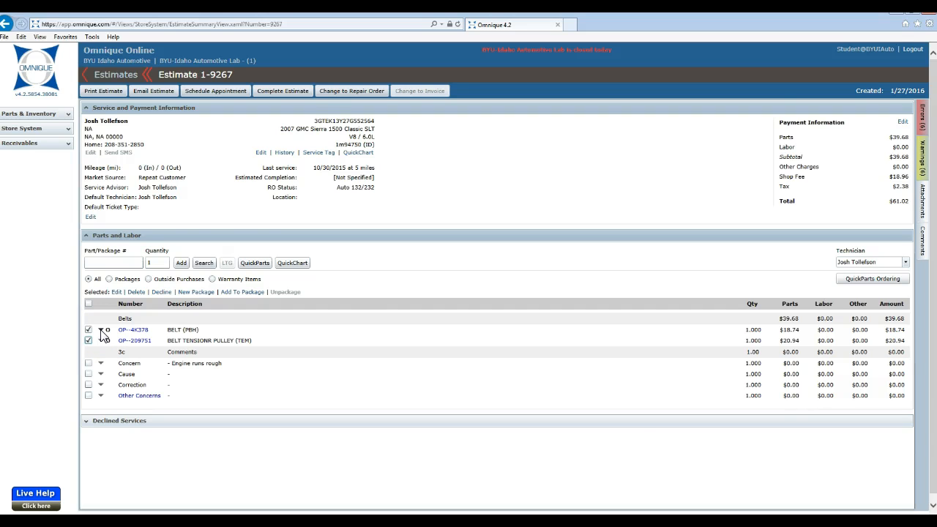
left_click(101, 330)
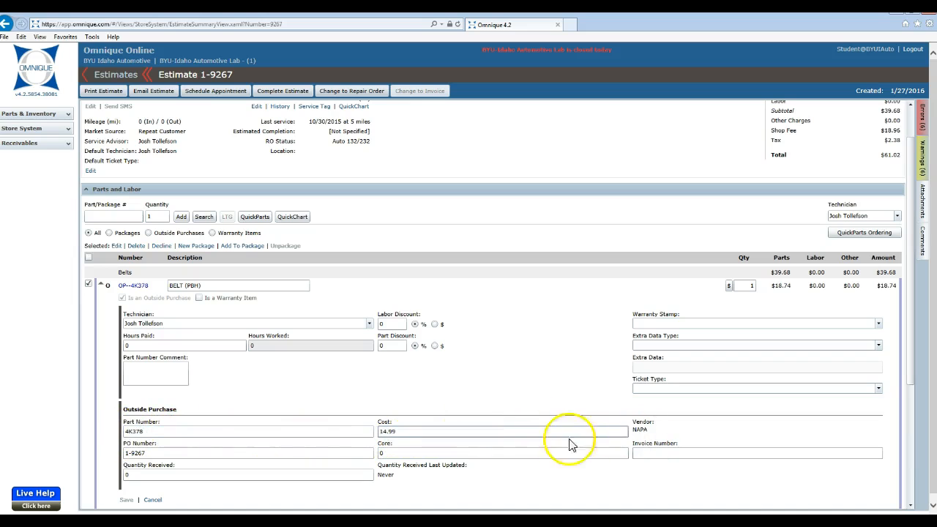
left_click(127, 474)
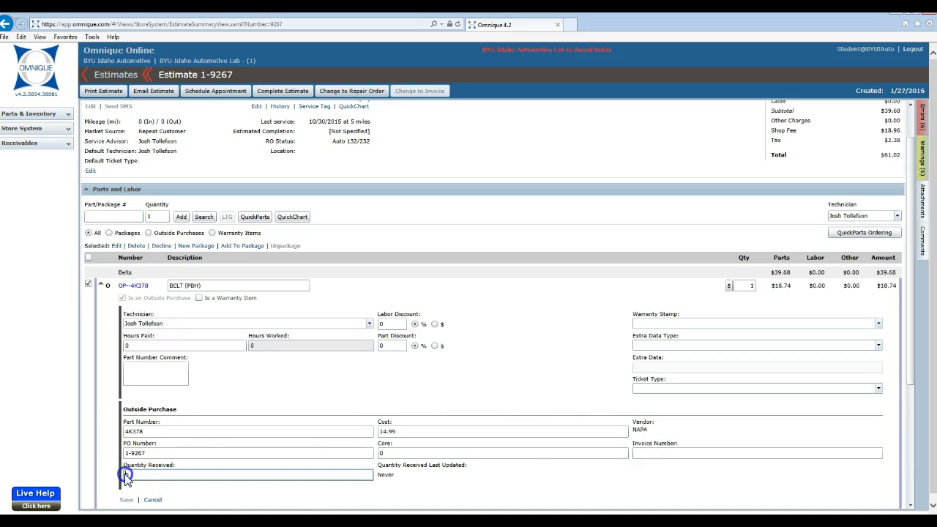
left_click(126, 475)
type("1")
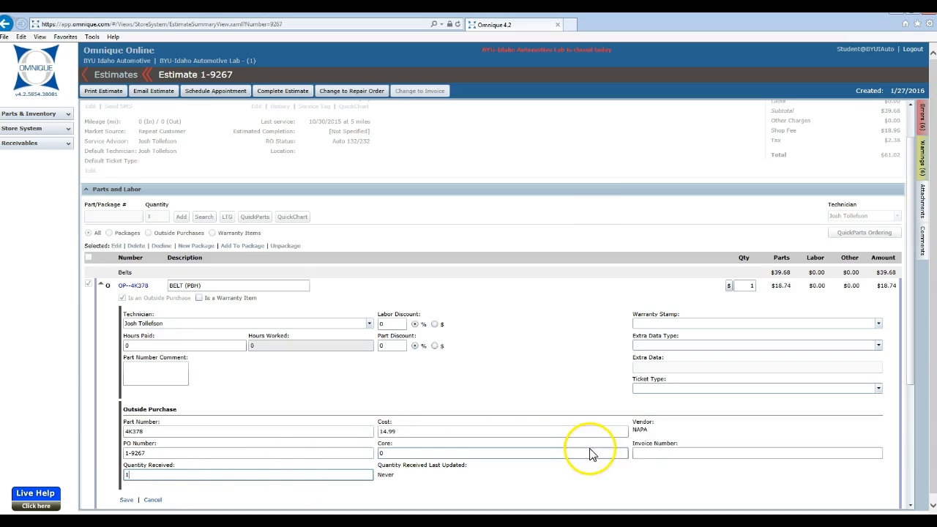
left_click(639, 453)
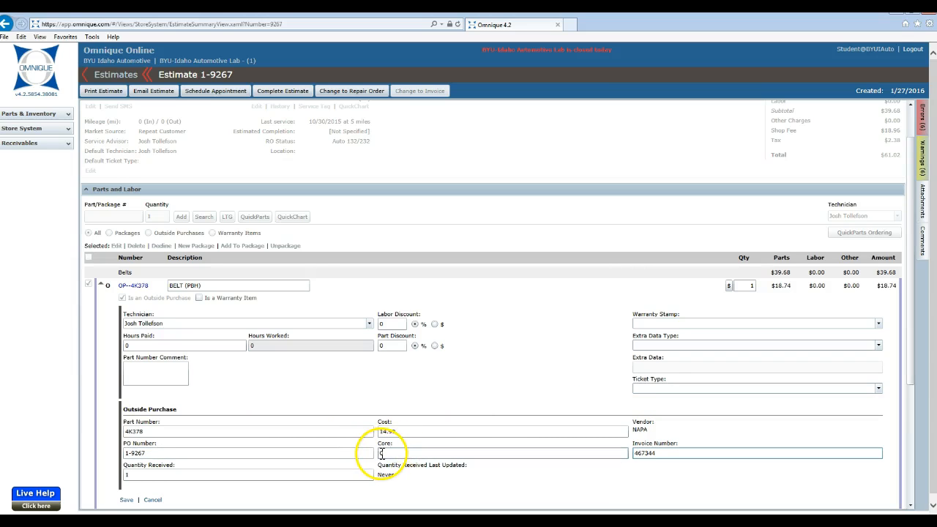
left_click(126, 501)
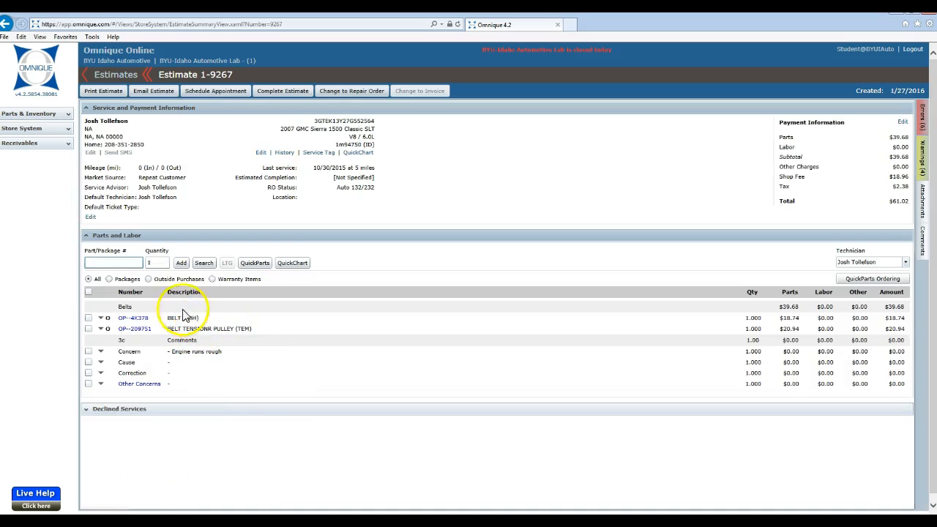
- Record a received quantity of 1 and the vendor's invoice number for the belt tensioner pulley line, and save it
left_click(100, 328)
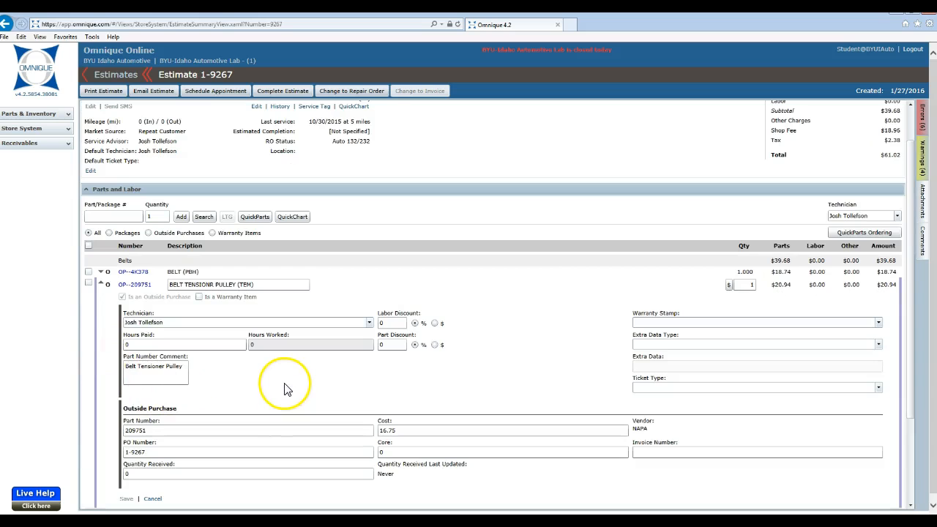
left_click(126, 474)
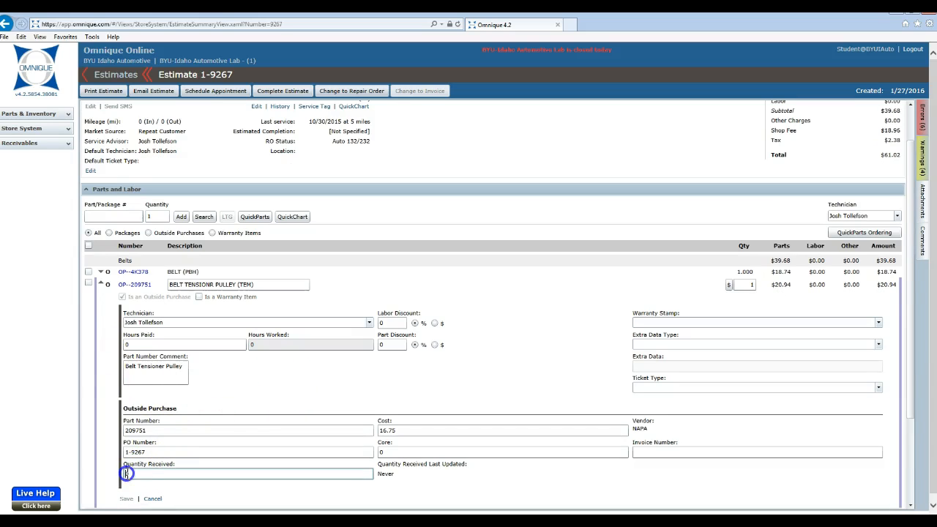
key("BackSpace")
type("1")
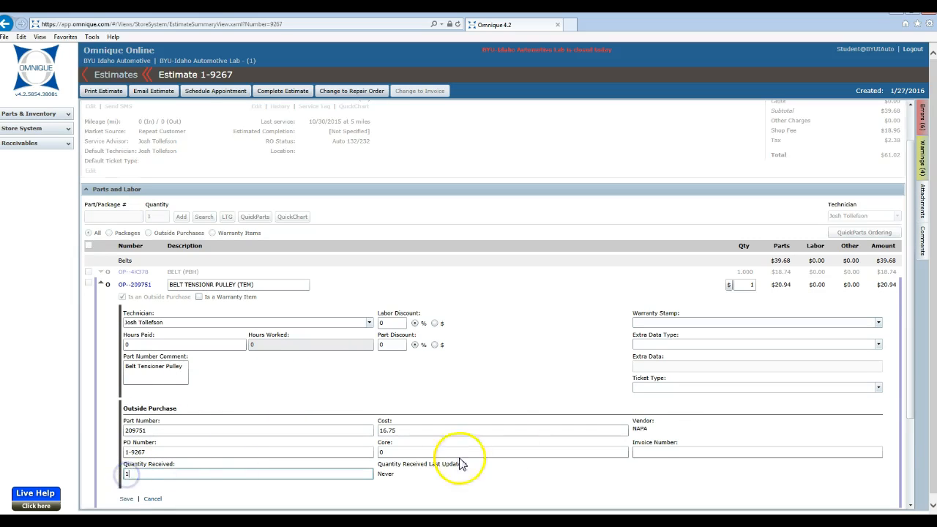
left_click(642, 450)
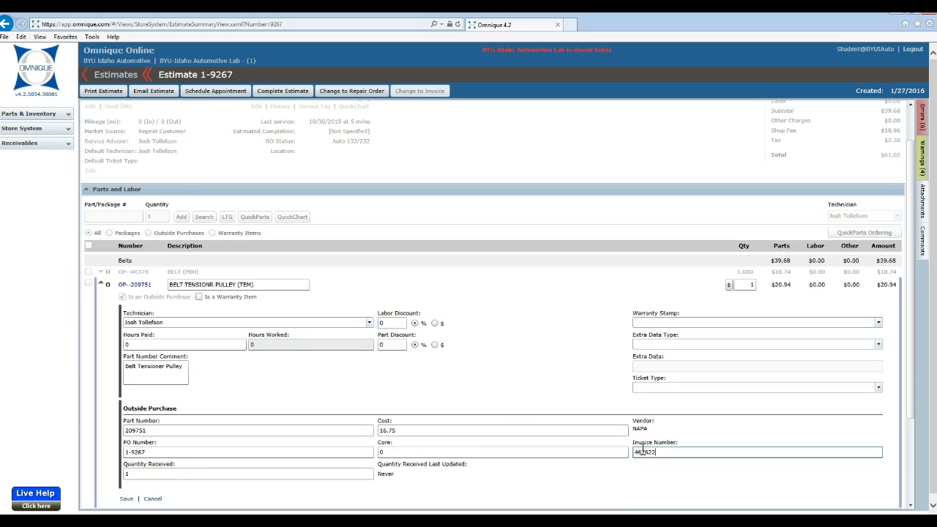
left_click(126, 499)
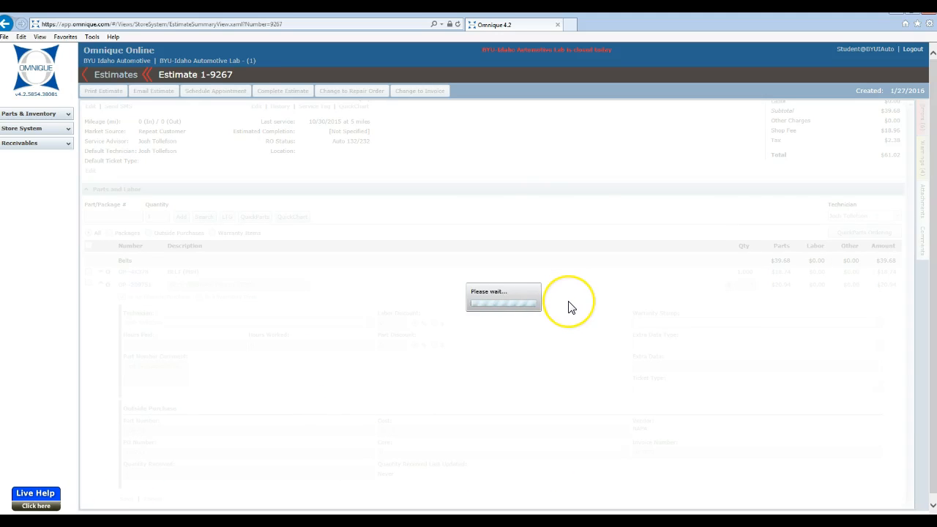